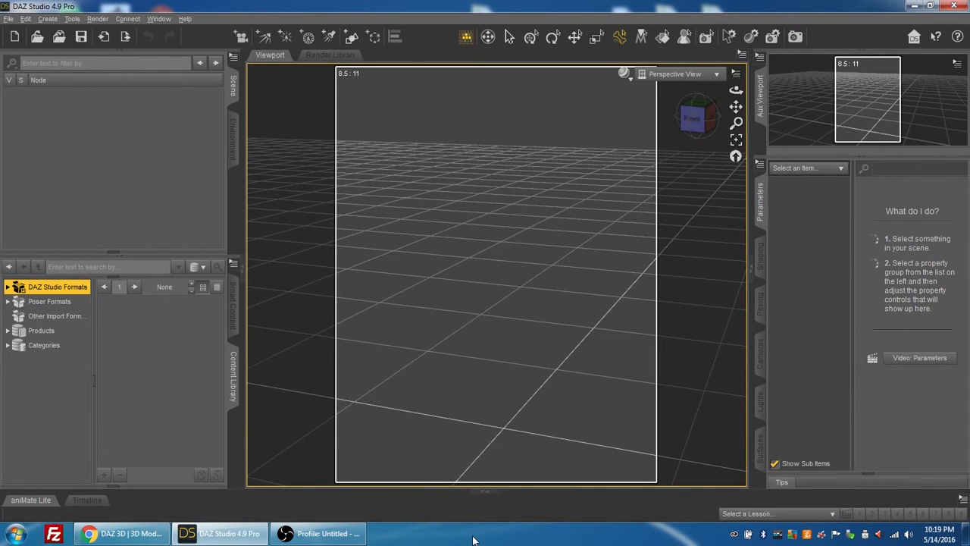
Step: View the Daz 3D home page in the Chrome browser, and return to DAZ Studio
click(125, 534)
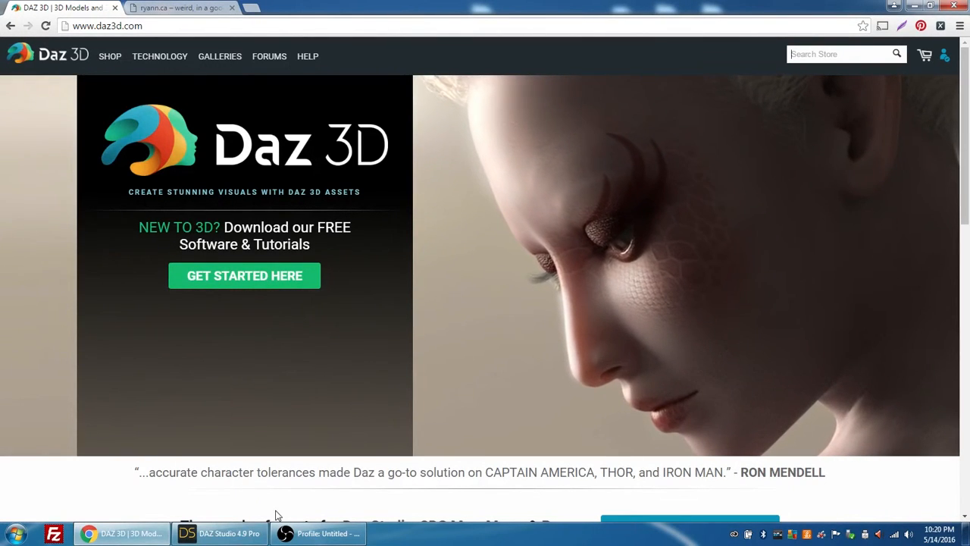
click(228, 535)
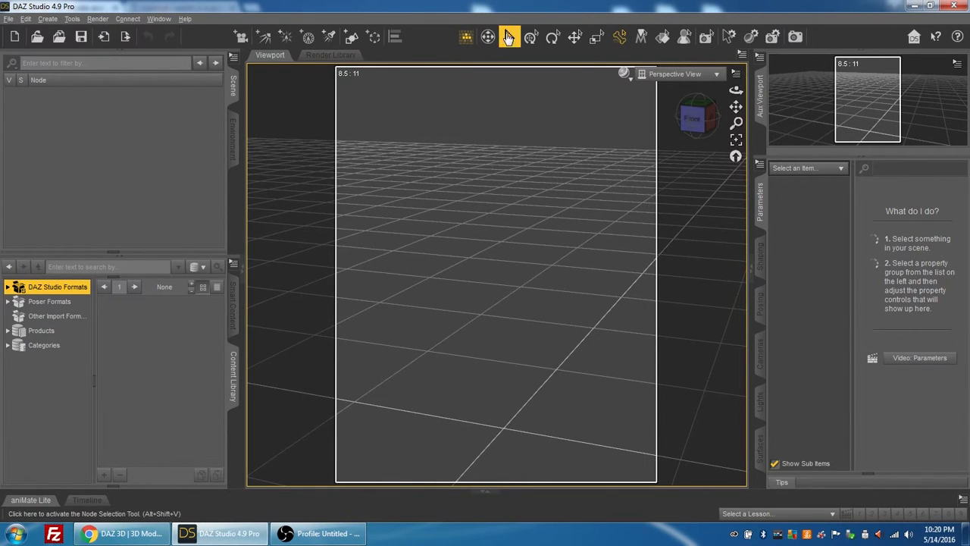
Step: Activate the Translate tool and load the Genesis 3 Female actor from the My DAZ 3D Library People folder into the scene
click(575, 36)
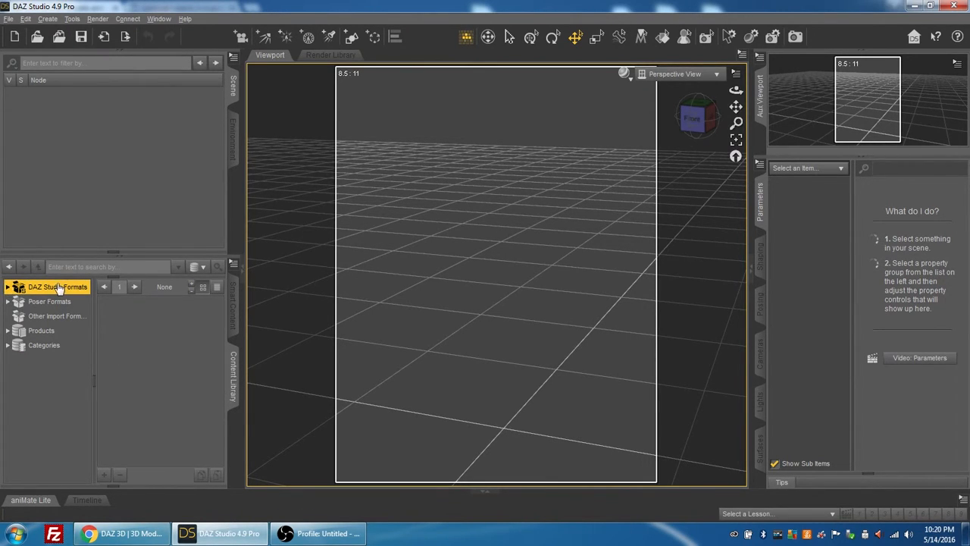
click(8, 288)
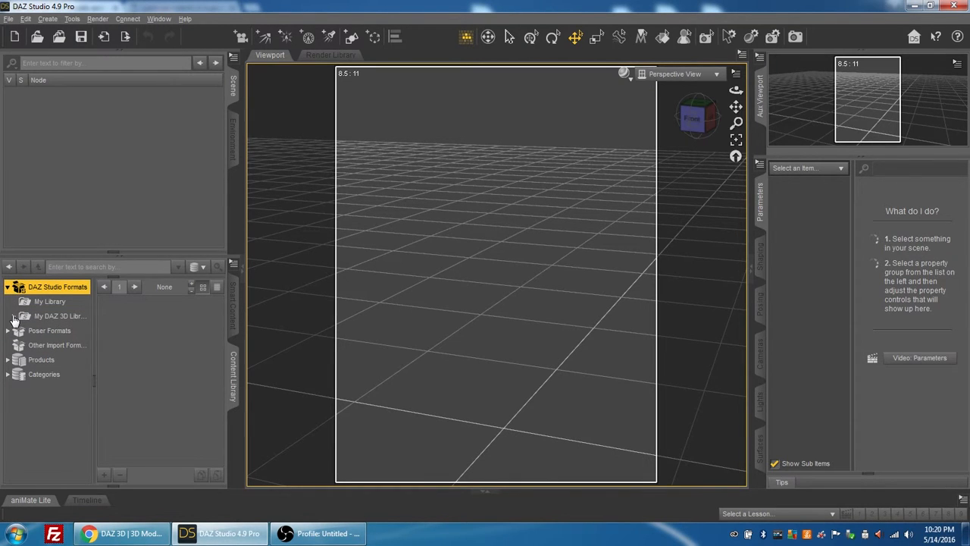
click(14, 316)
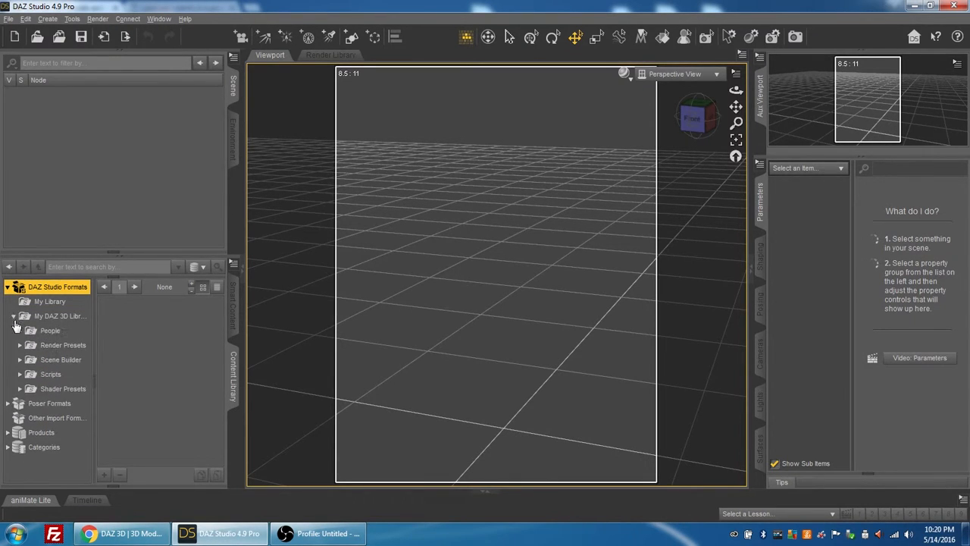
click(20, 331)
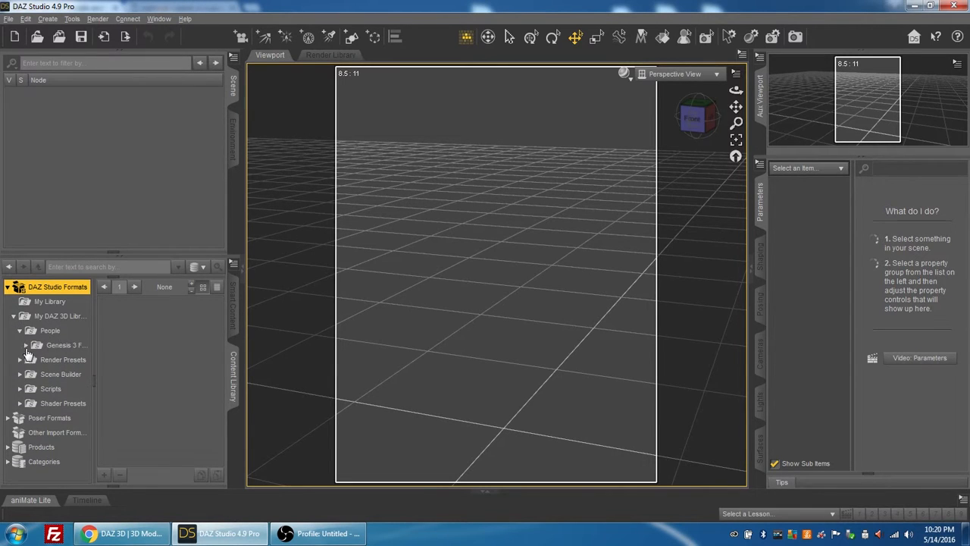
click(26, 346)
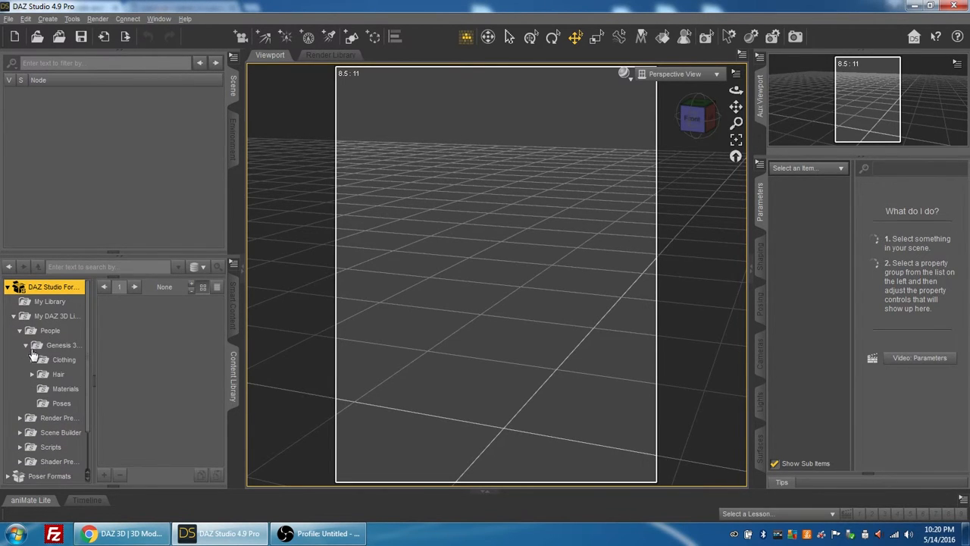
click(61, 345)
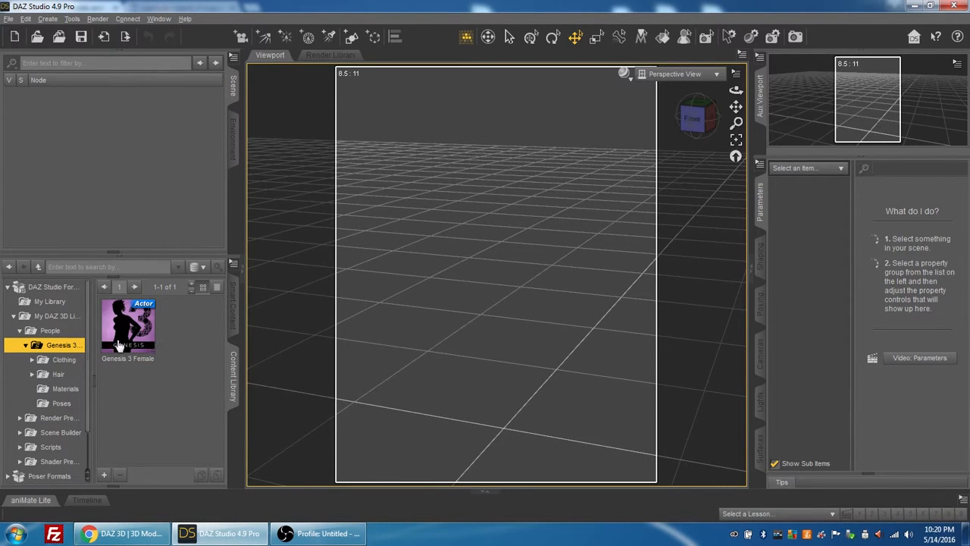
double_click(141, 323)
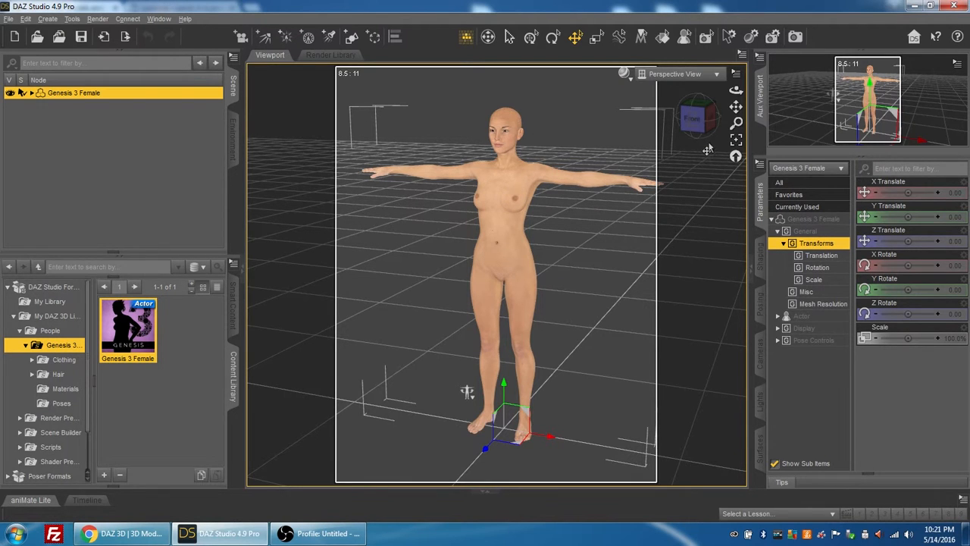
Step: Apply Fashion Model Pose 01 from the Genesis 3 Female poses to the figure
click(59, 403)
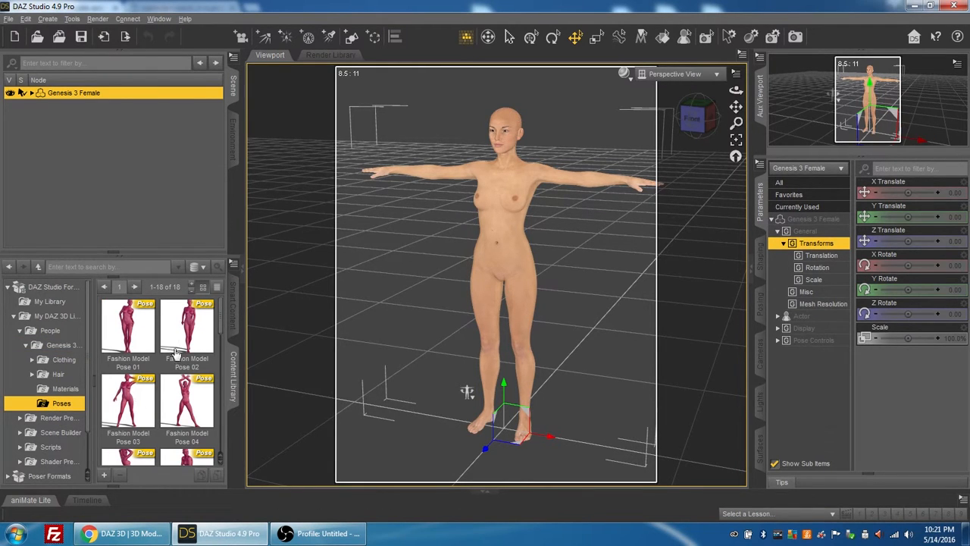
scroll(176, 357, down, 3)
scroll(176, 358, down, 3)
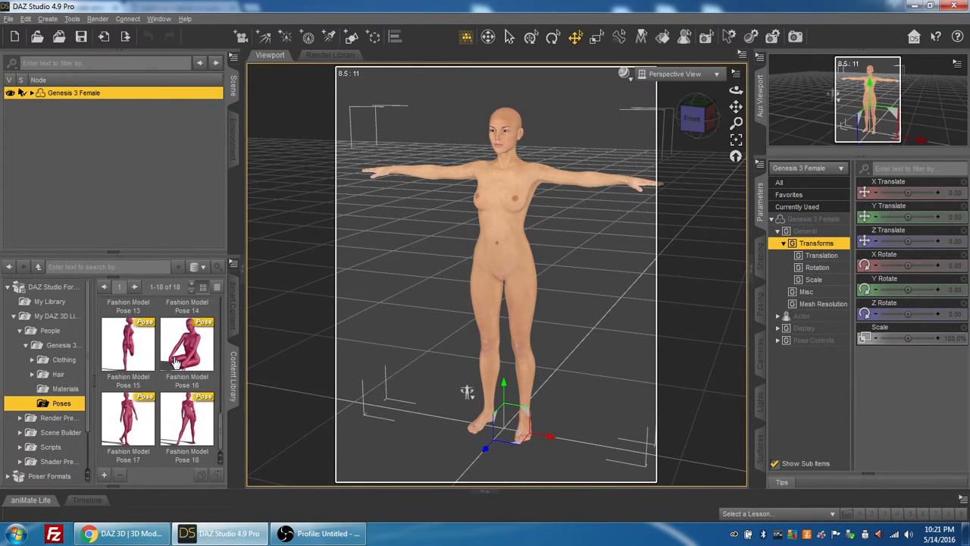
scroll(176, 363, up, 6)
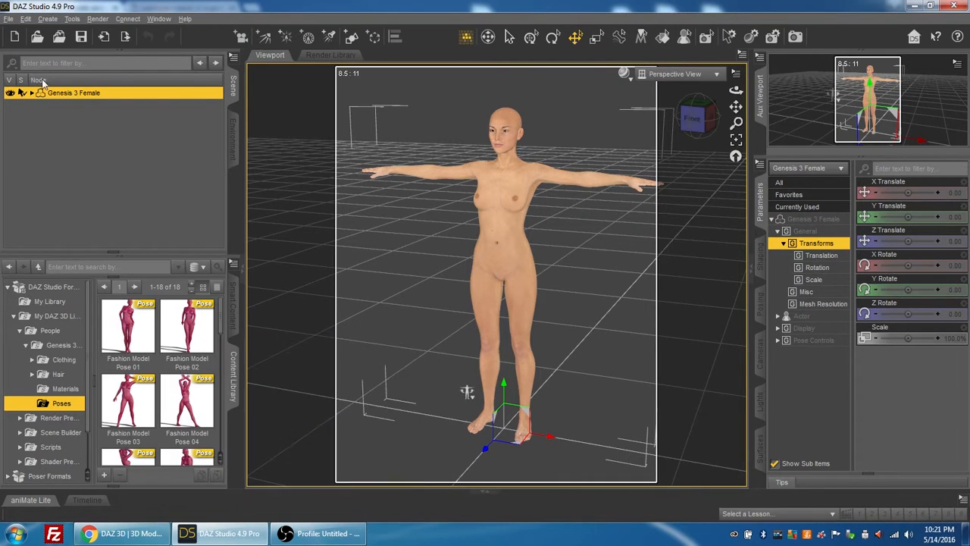
double_click(128, 324)
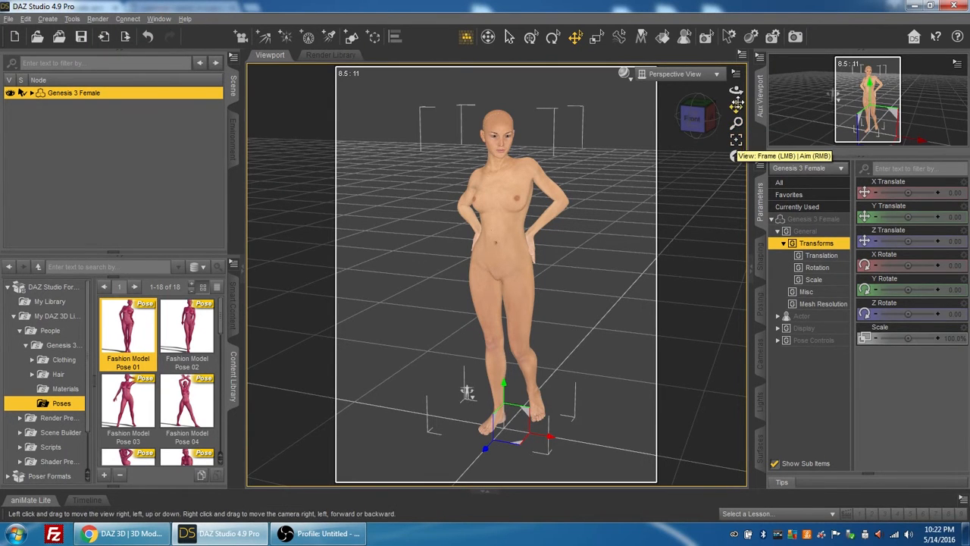
Step: Orbit around the figure, frame the view on its head, and reset the perspective view
drag(736, 90, 739, 136)
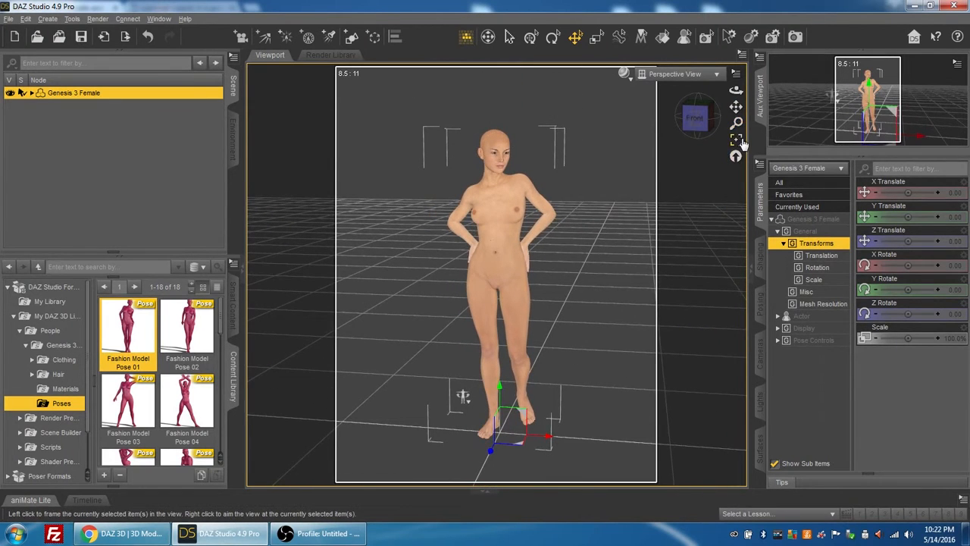
click(500, 142)
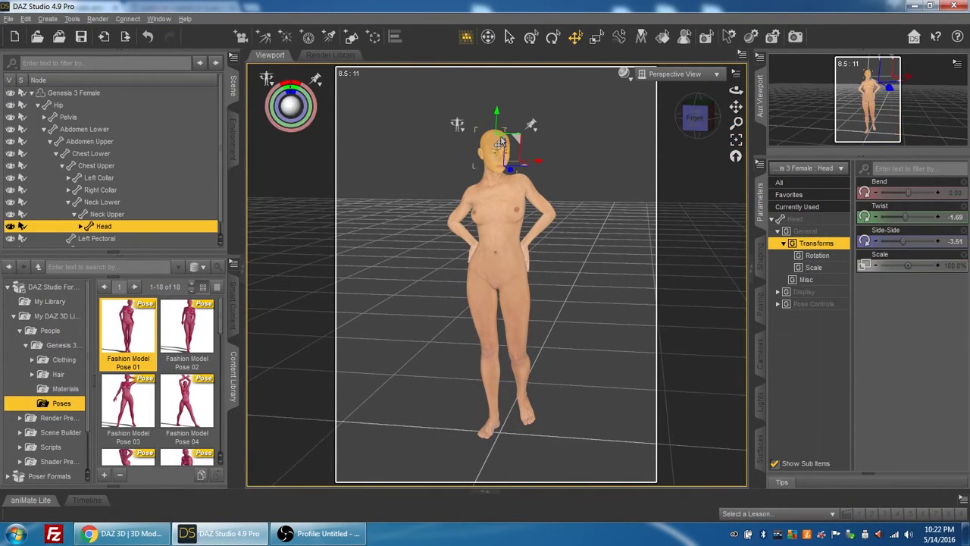
click(736, 140)
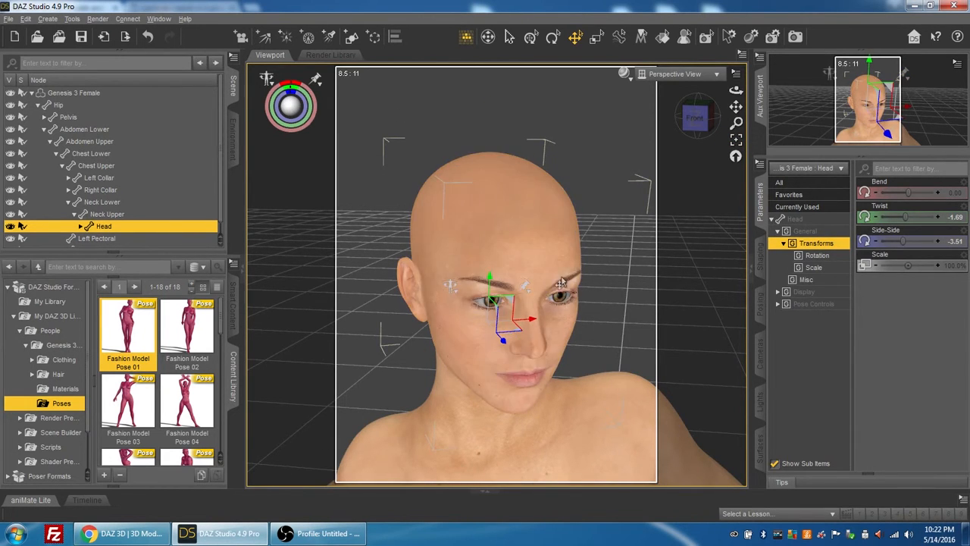
click(735, 158)
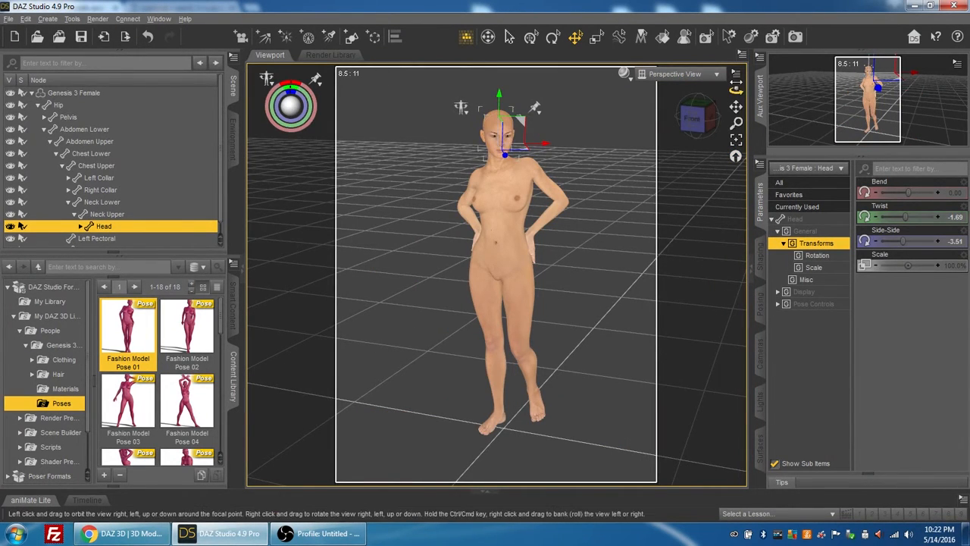
Step: Zoom in and orbit the perspective view until the whole figure fills the 8.5:11 frame from the front
drag(736, 122, 736, 119)
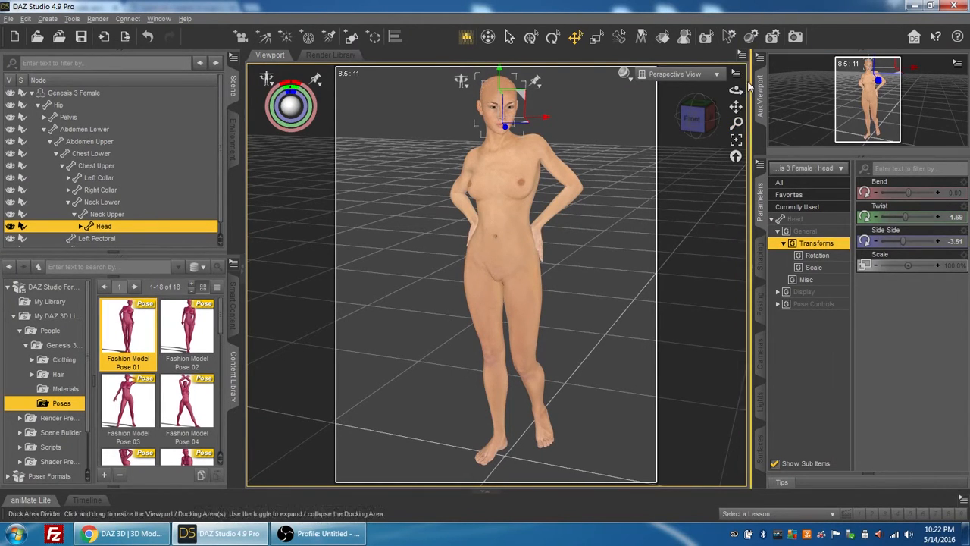
drag(736, 89, 755, 90)
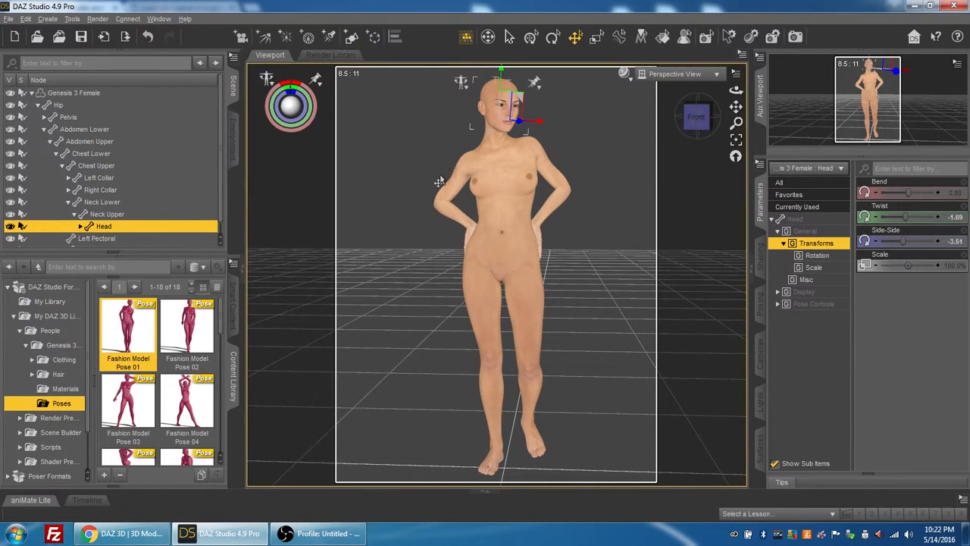
Step: Configure the render settings to use the Basic OpenGL engine and the image name croquis001
click(772, 38)
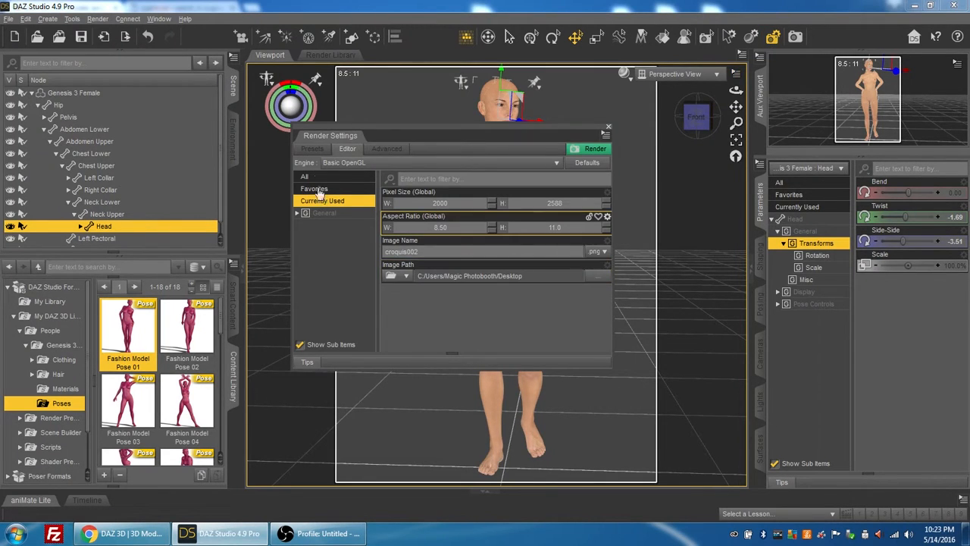
click(347, 162)
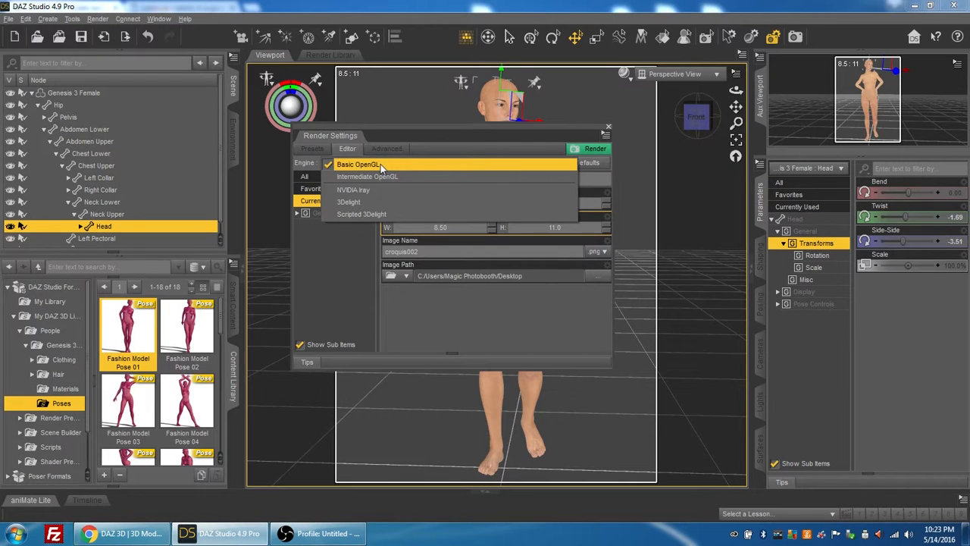
click(380, 164)
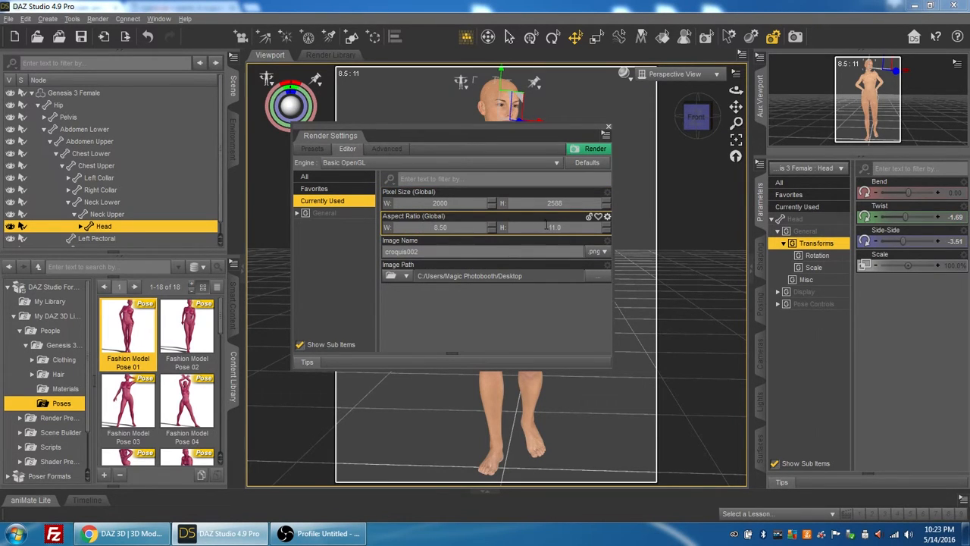
click(432, 251)
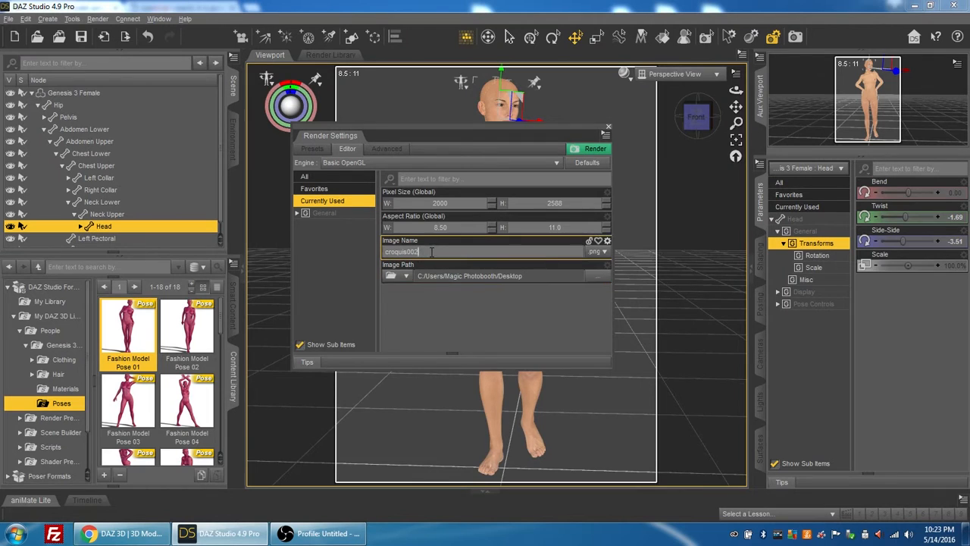
key(BackSpace)
key(BackSpace)
key(BackSpace)
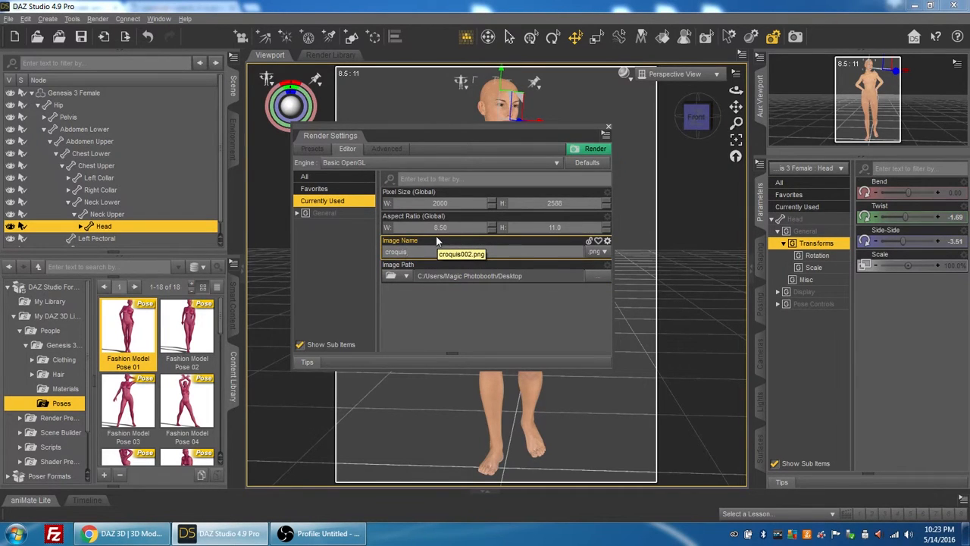
text(001)
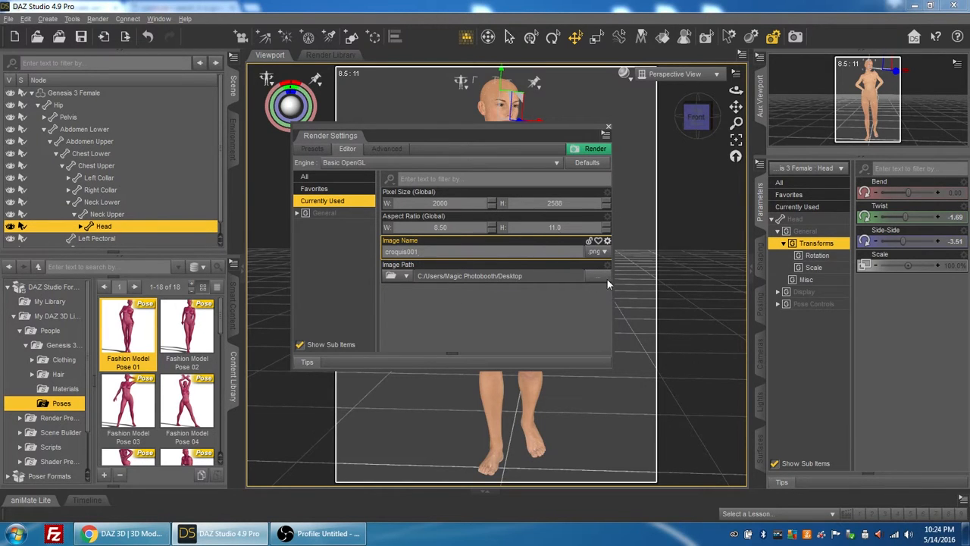
Step: Render the front view and save the image as croquis001 in PNG format on the Desktop, closing the render windows
click(596, 149)
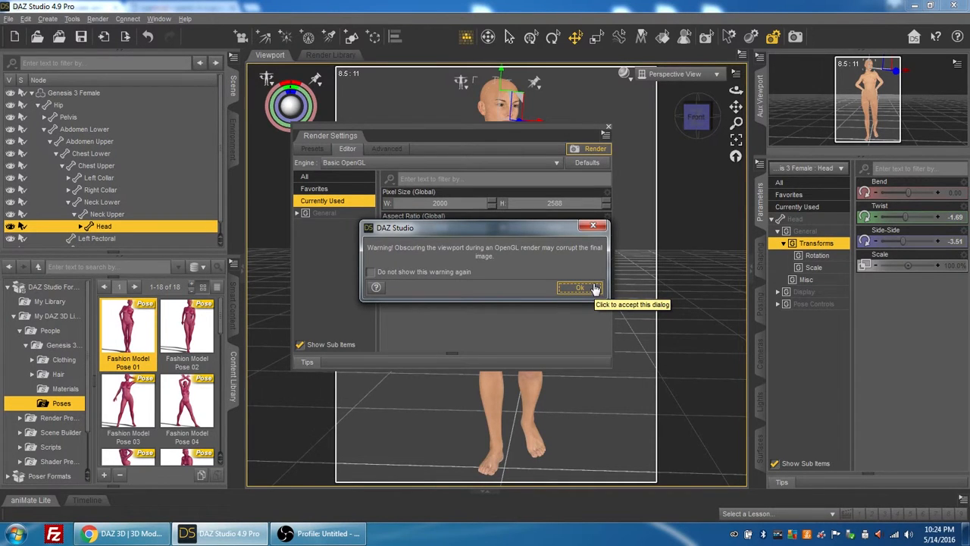
click(594, 287)
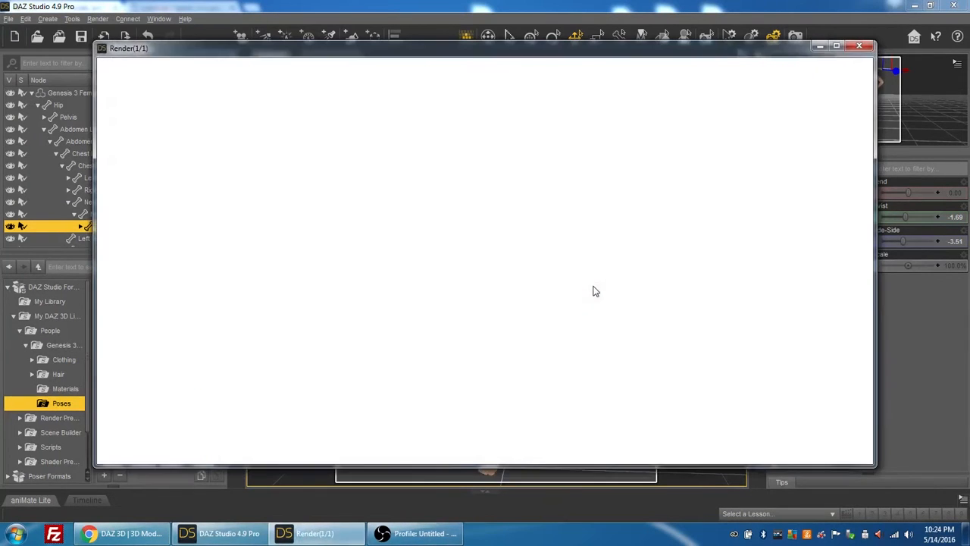
scroll(749, 196, down, 6)
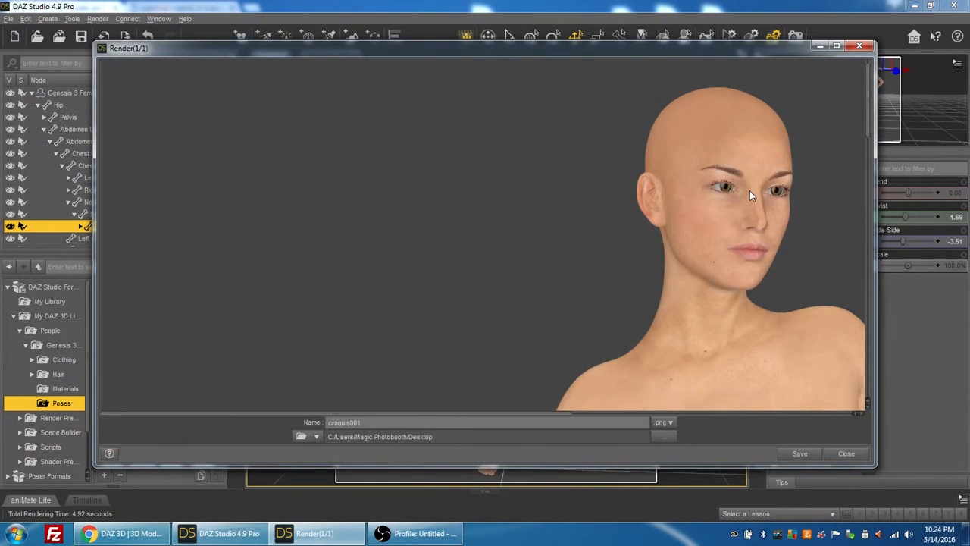
scroll(750, 196, down, 8)
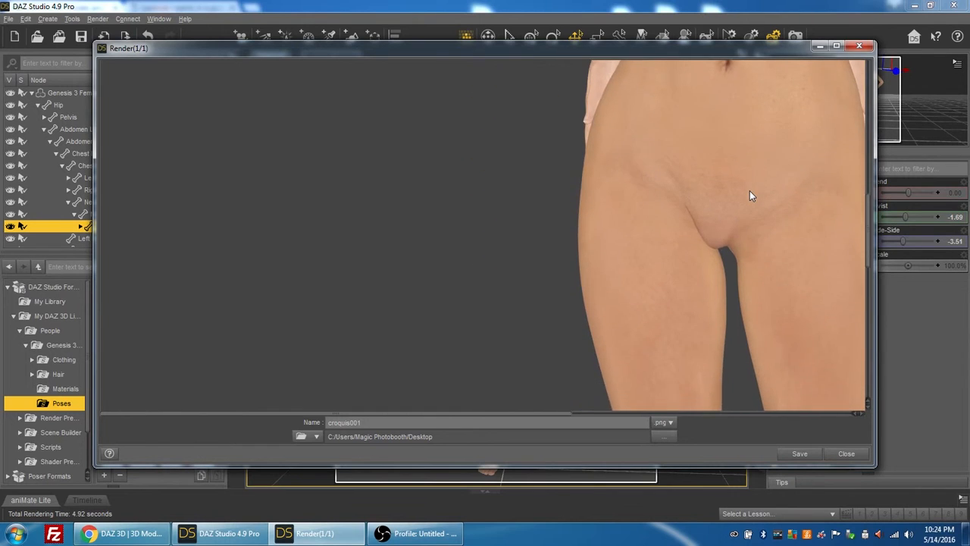
scroll(749, 196, down, 5)
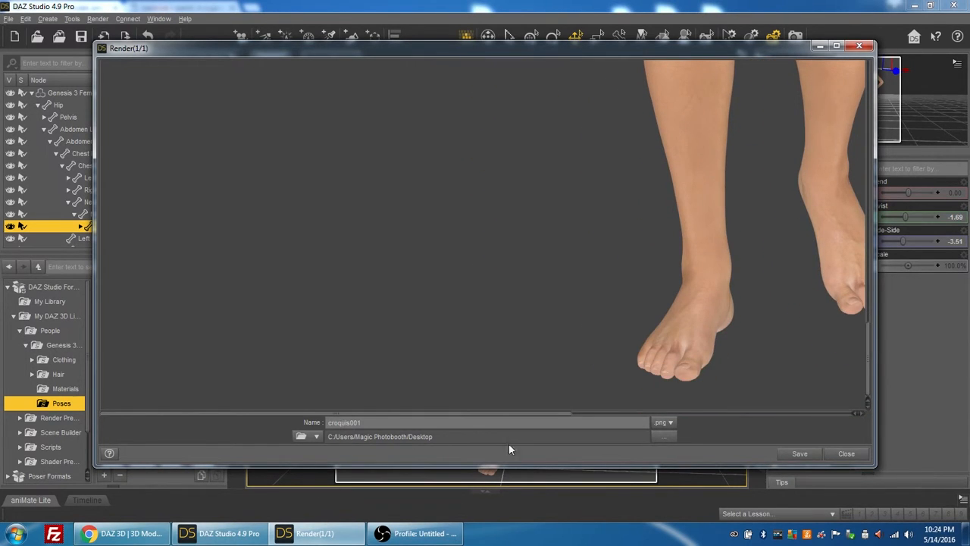
click(800, 454)
click(845, 453)
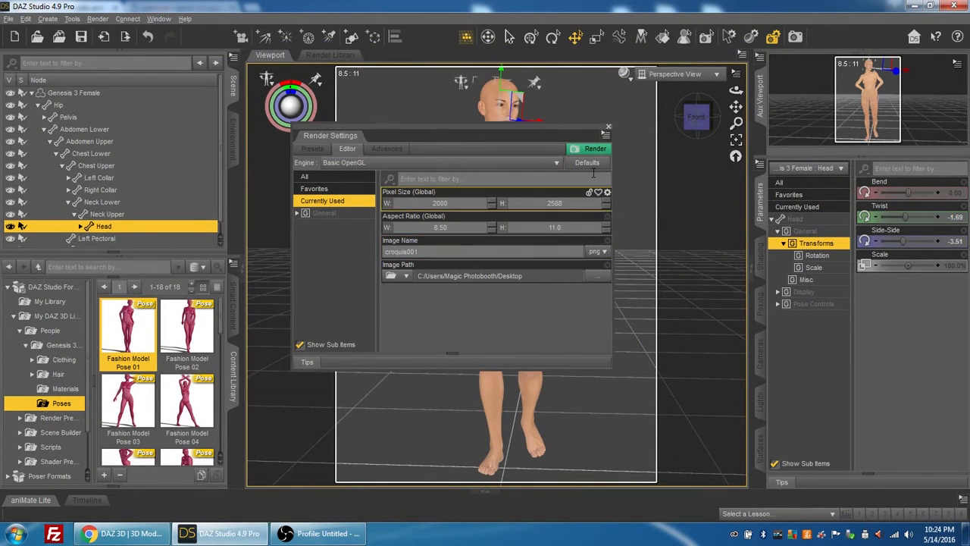
click(608, 127)
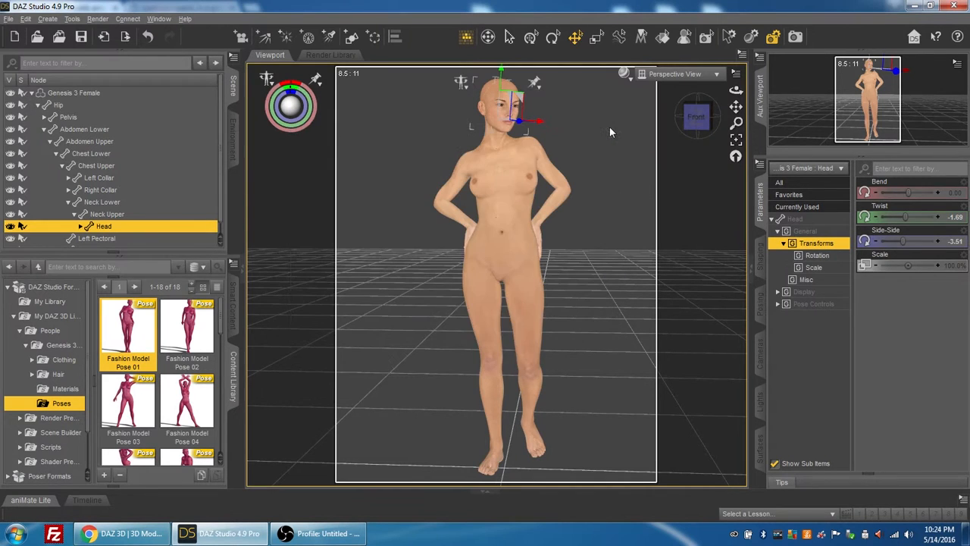
Step: Orbit the perspective view around the figure to a back view with the whole body inside the frame
click(713, 104)
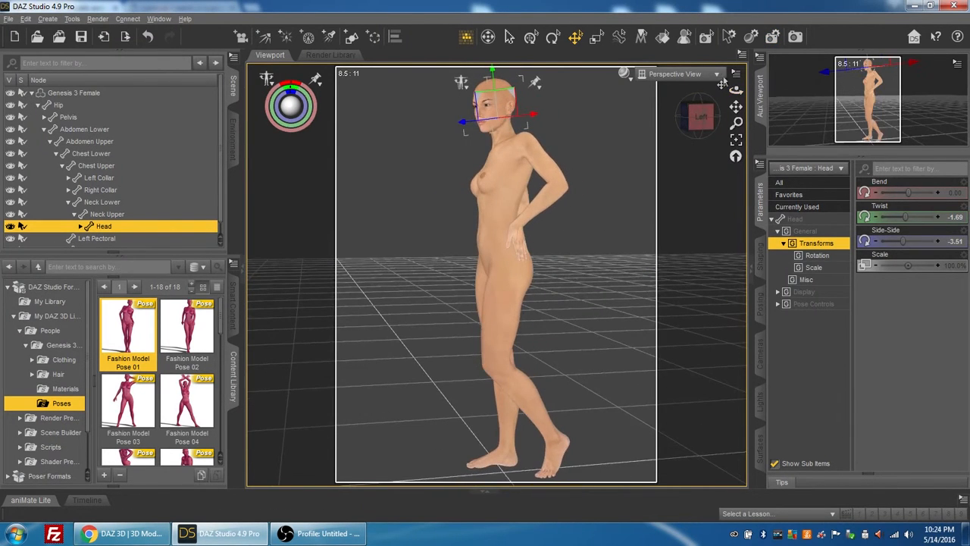
drag(736, 90, 630, 102)
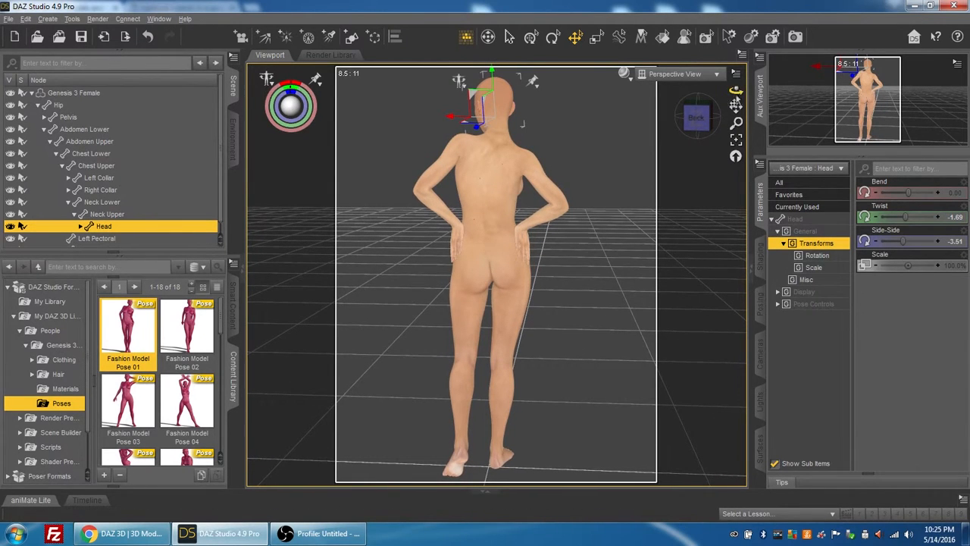
drag(734, 105, 735, 97)
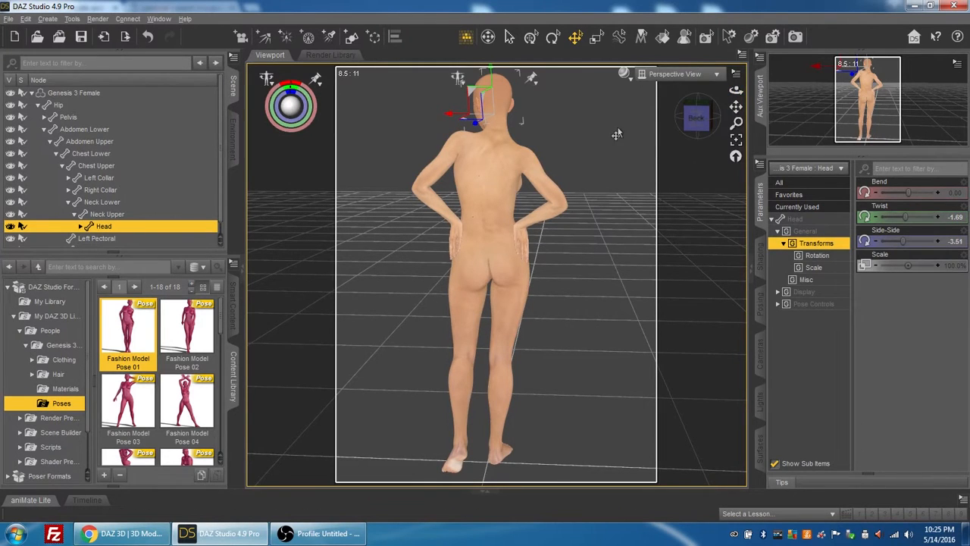
Step: Render the back view and save the image as croquis002 in PNG format on the Desktop, closing the render window
click(795, 38)
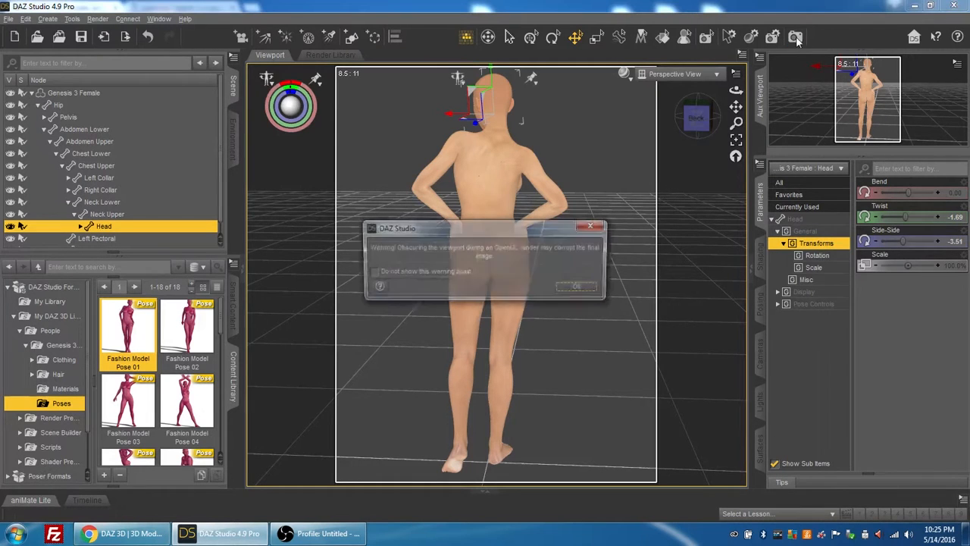
click(577, 290)
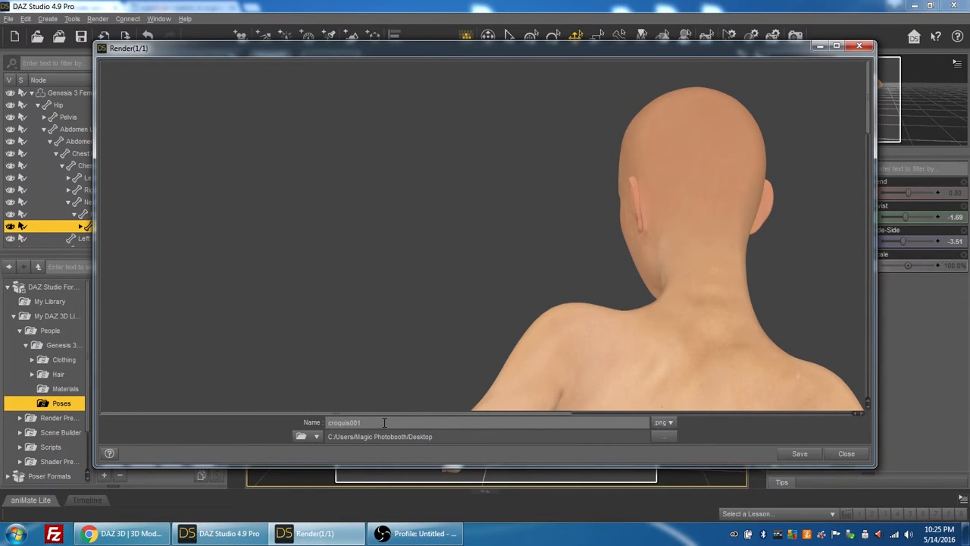
text(2)
click(794, 454)
click(846, 454)
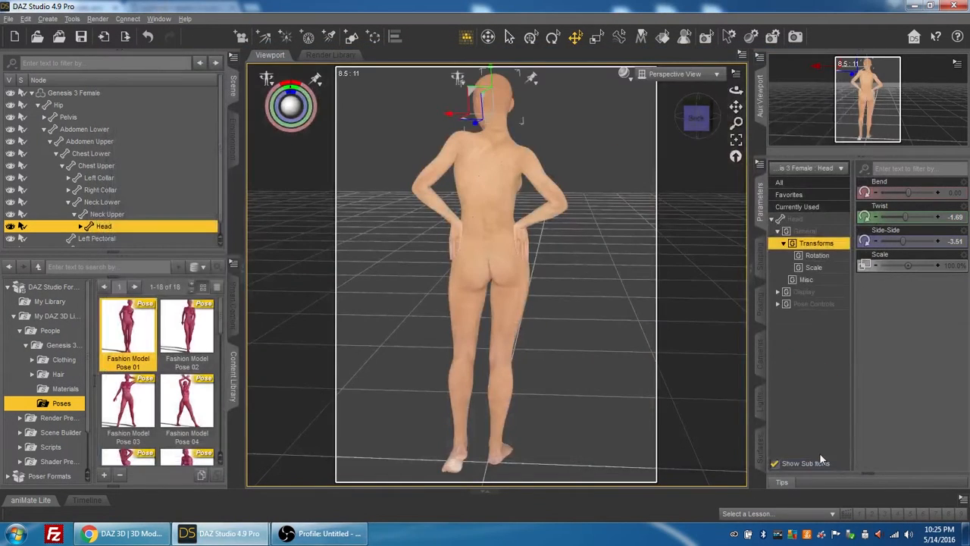
Step: Minimize the open windows to reach the Desktop and view croquis001.png and croquis002.png in Windows Photo Viewer
click(914, 6)
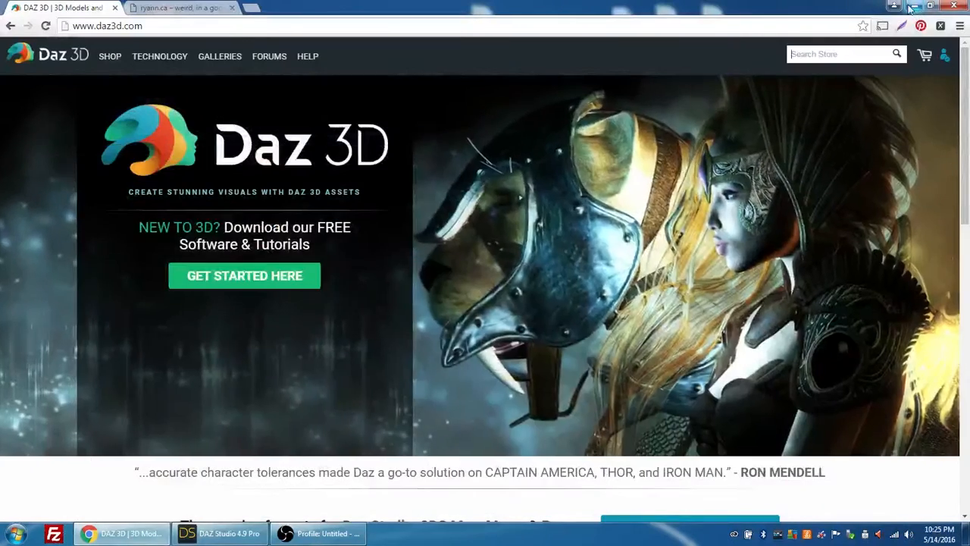
click(914, 8)
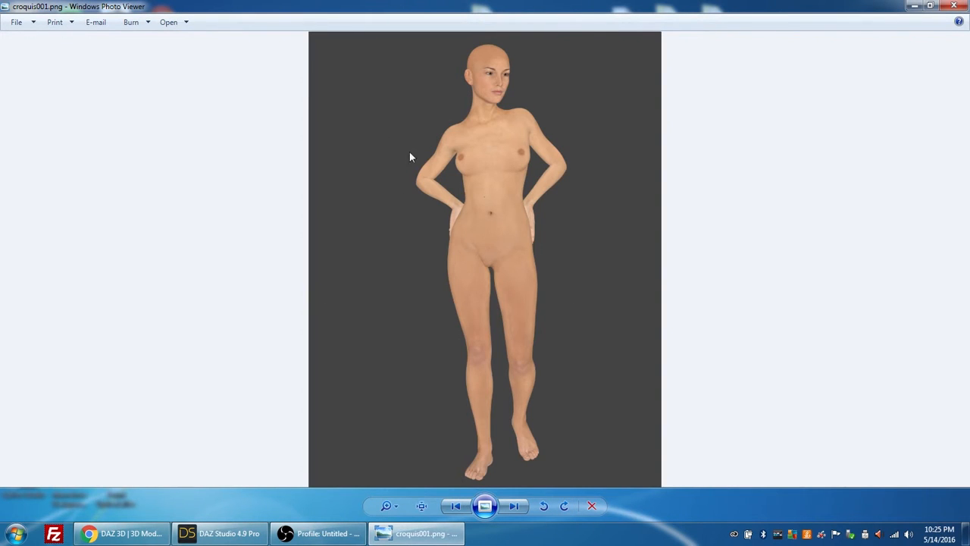
click(517, 506)
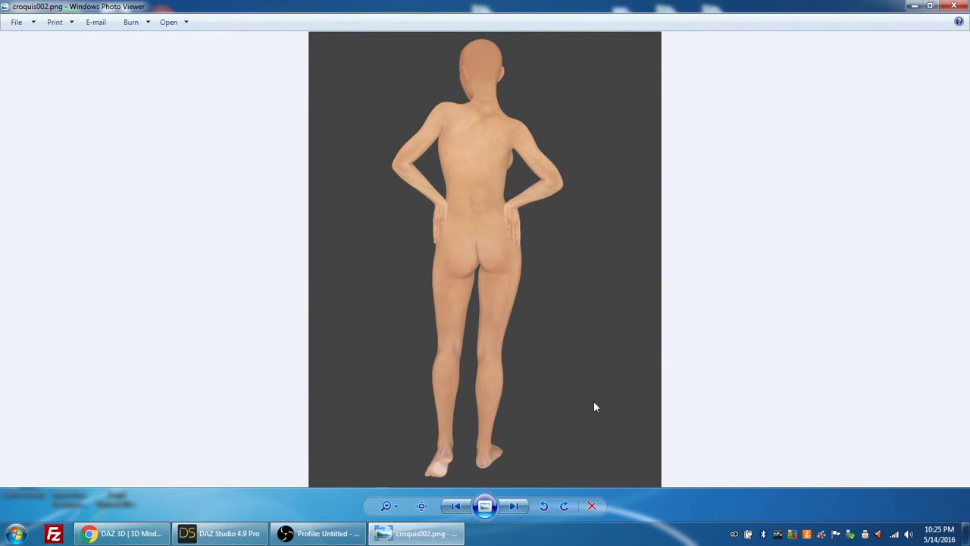